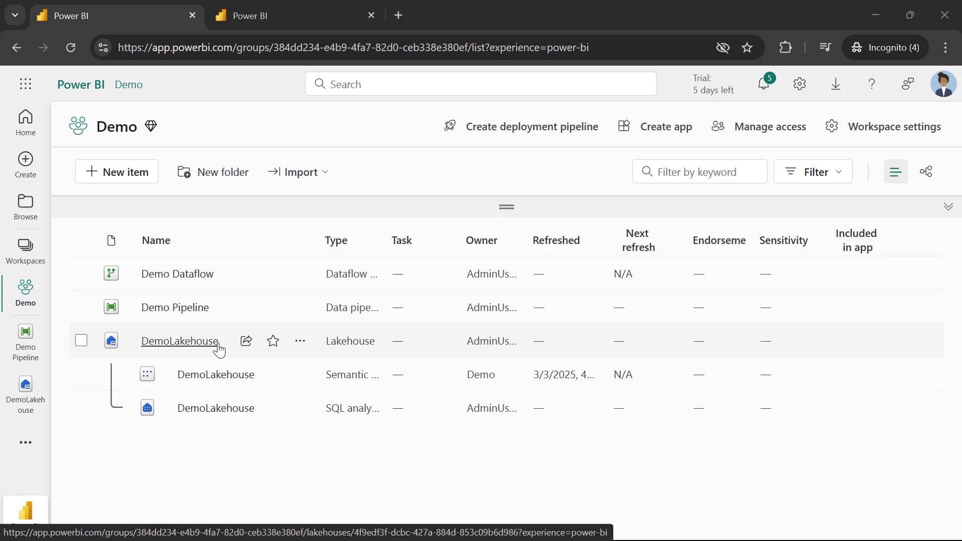
Start an alert on OneLake events and limit the event types to FileCreated only
click(238, 10)
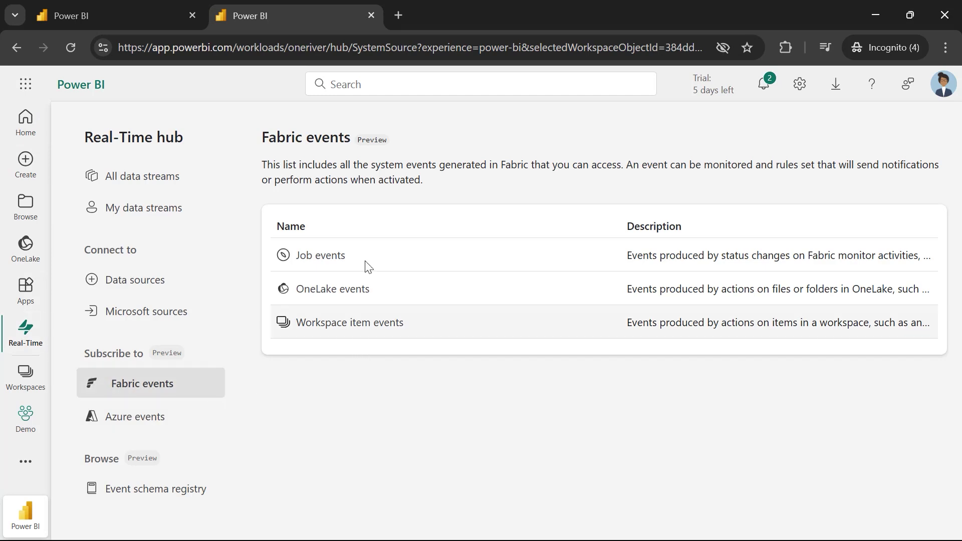
mouse_move(451, 289)
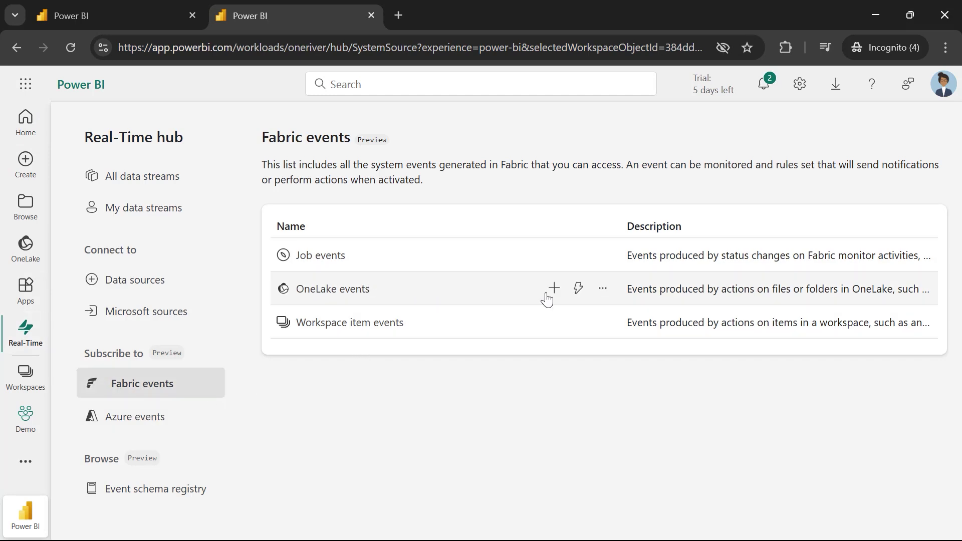
click(578, 298)
click(789, 229)
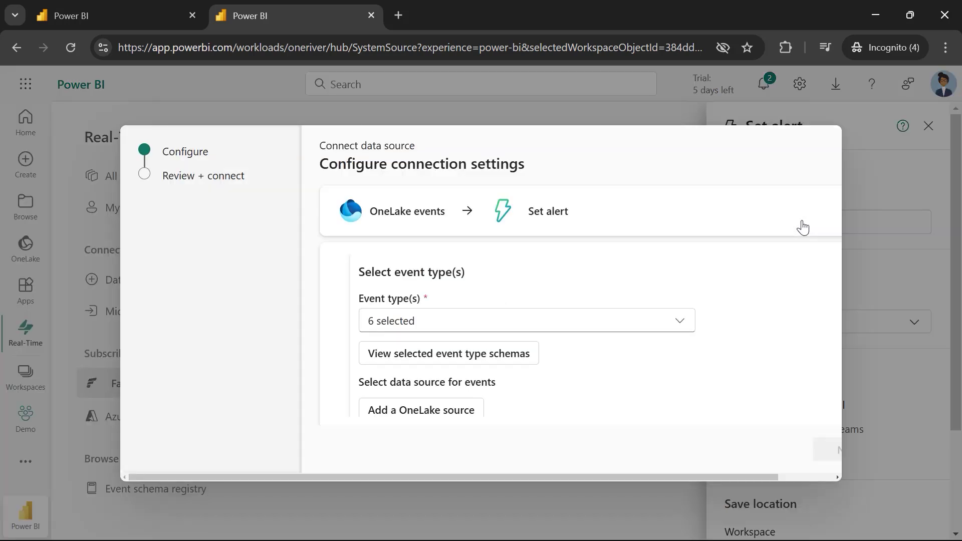
scroll(623, 263, down, 2)
scroll(647, 278, up, 1)
click(669, 294)
click(397, 350)
click(376, 374)
click(384, 400)
click(391, 425)
click(398, 450)
click(743, 399)
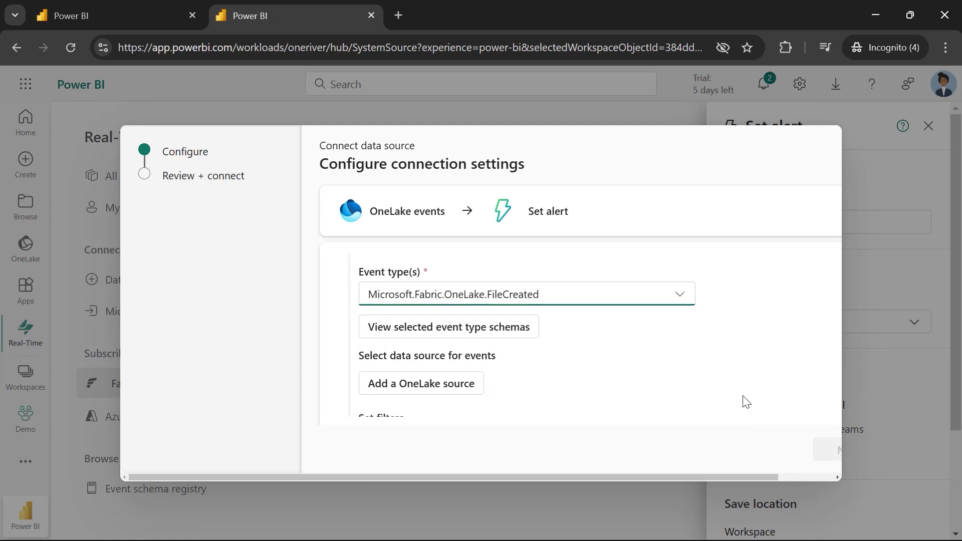
Add DemoLakehouse's Files folder as the OneLake event source
click(468, 389)
click(233, 219)
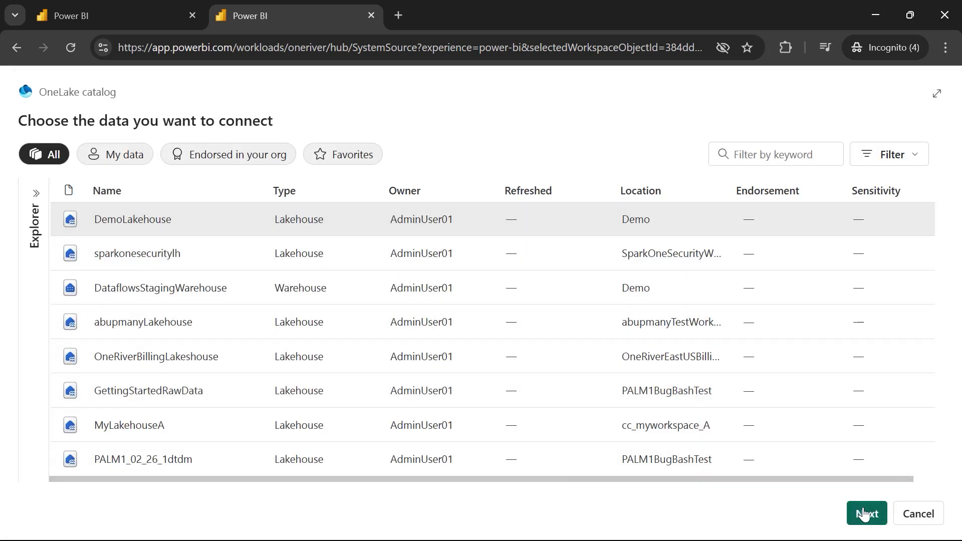
click(867, 514)
click(56, 239)
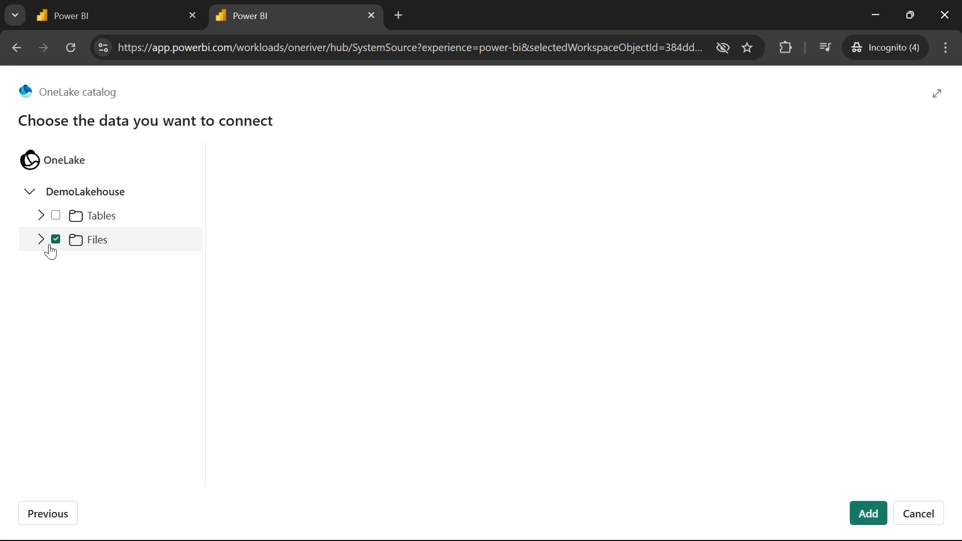
click(867, 514)
scroll(724, 418, down, 1)
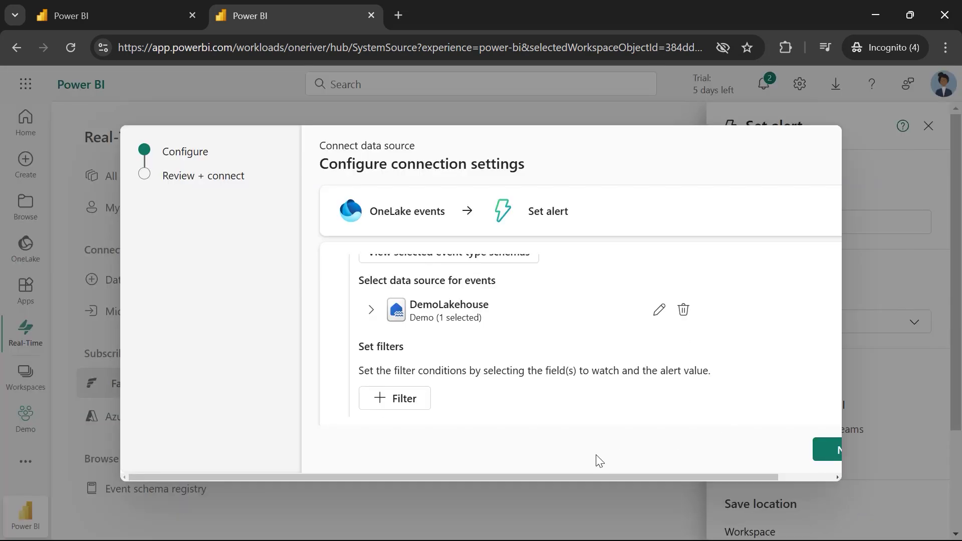
scroll(676, 463, right, 1)
Save the OneLake events connection and make the alert run Demo Pipeline from the Demo workspace
click(774, 452)
click(769, 456)
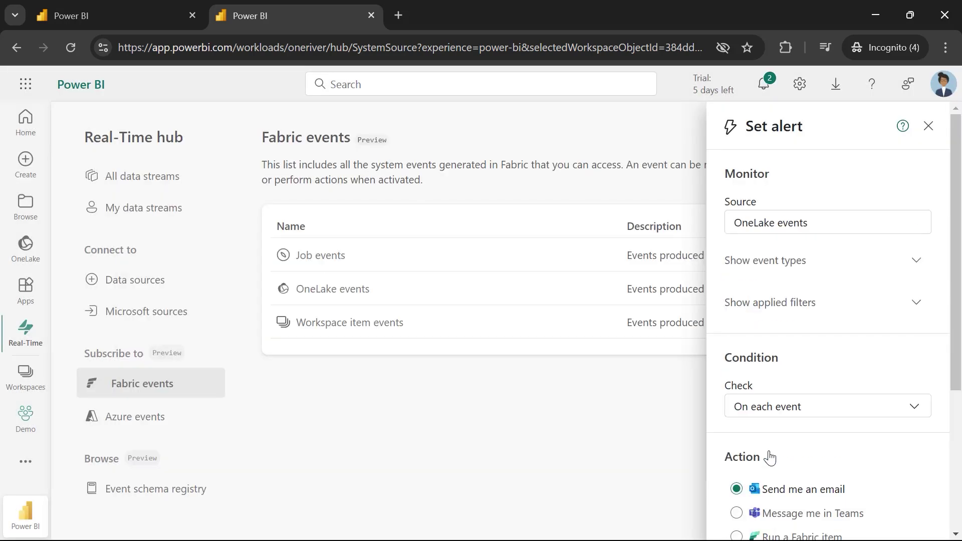
scroll(812, 428, down, 2)
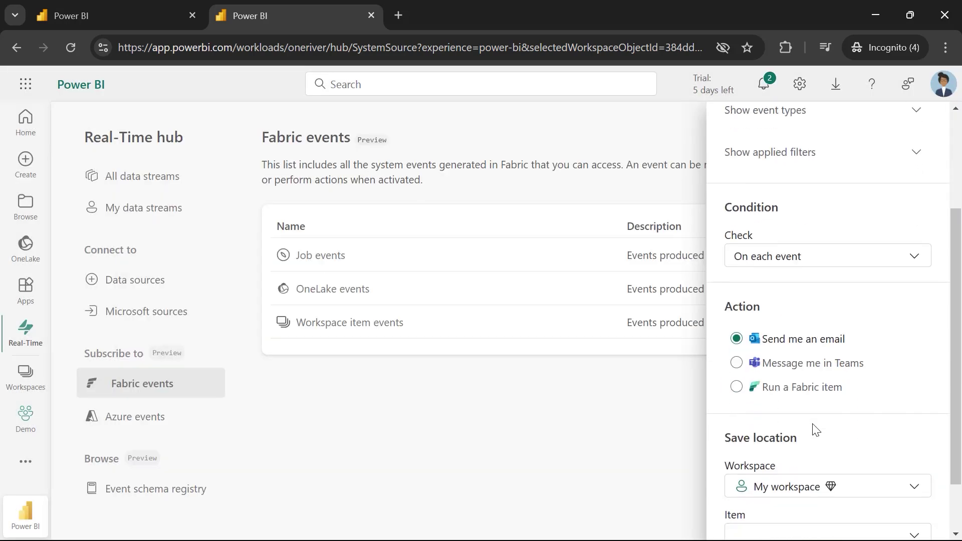
scroll(811, 428, down, 1)
click(758, 324)
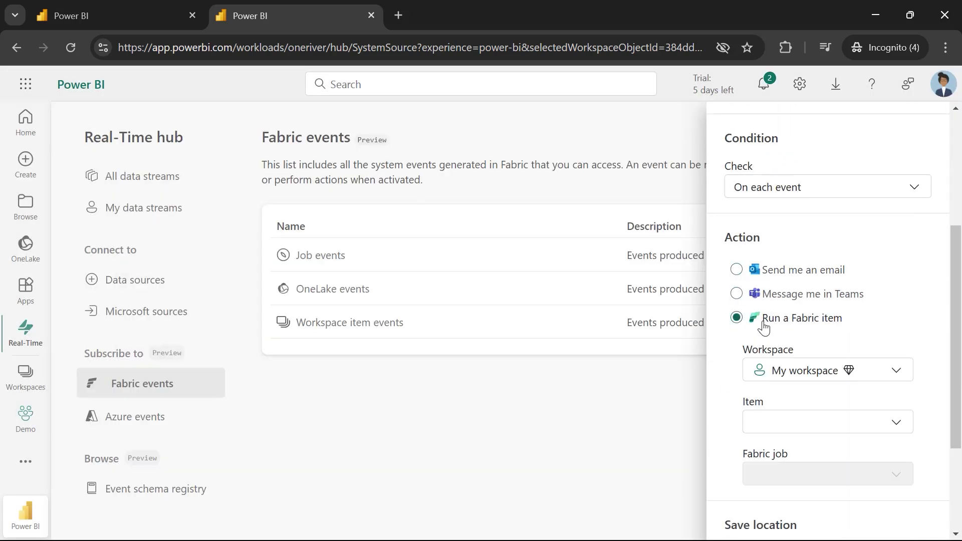
click(824, 372)
click(816, 209)
text(de)
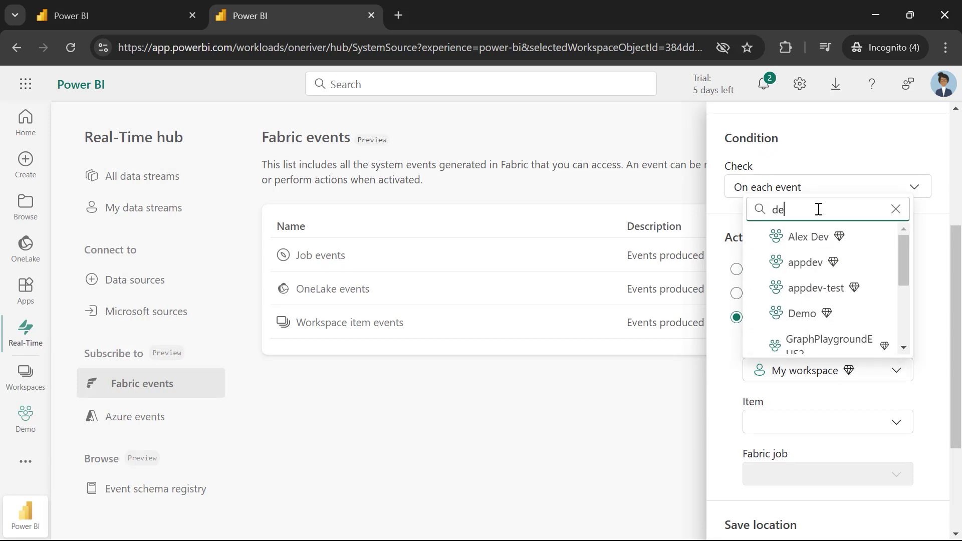
text(m)
click(822, 422)
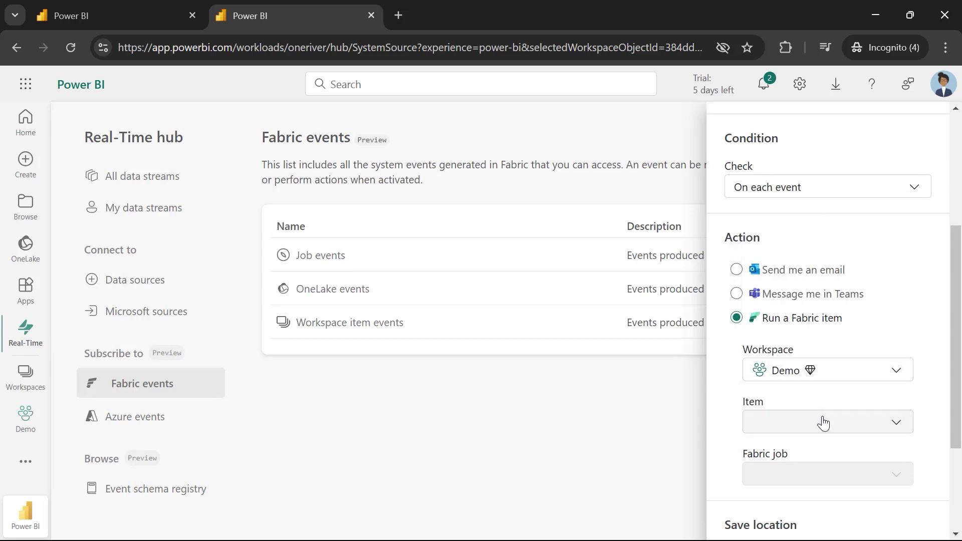
click(835, 428)
click(821, 476)
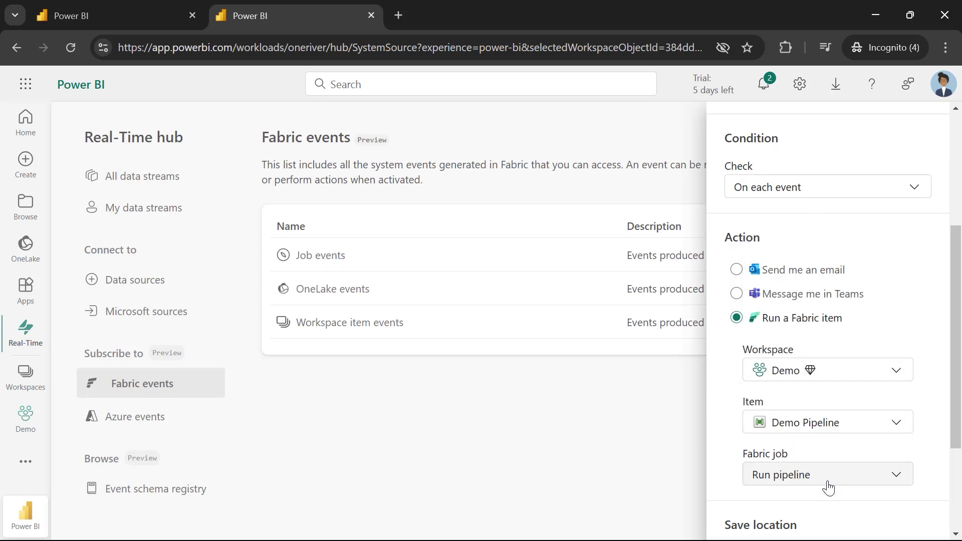
scroll(827, 488, down, 2)
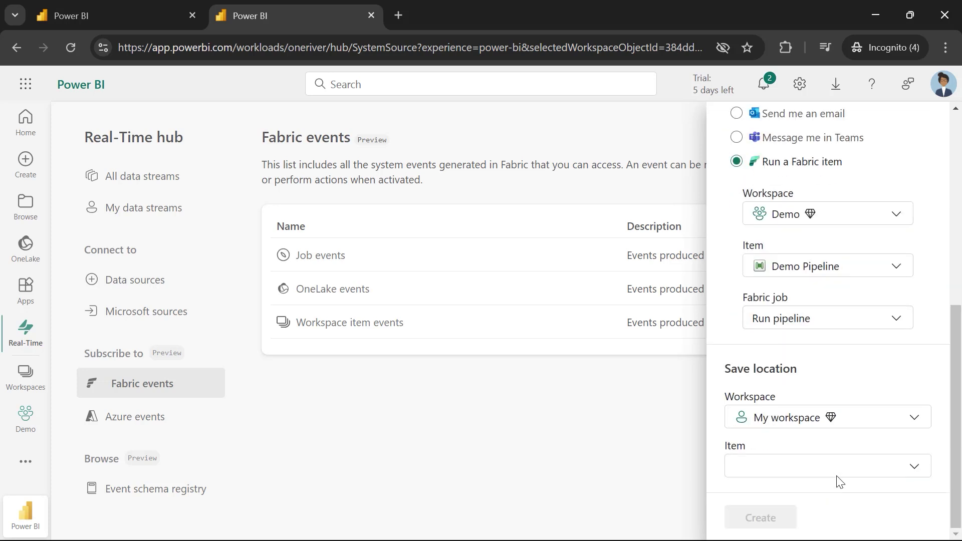
Save the alert in the Demo workspace as a new activator item and create it
click(861, 428)
scroll(847, 423, down, 1)
scroll(826, 301, up, 1)
click(831, 256)
text(demo)
click(789, 474)
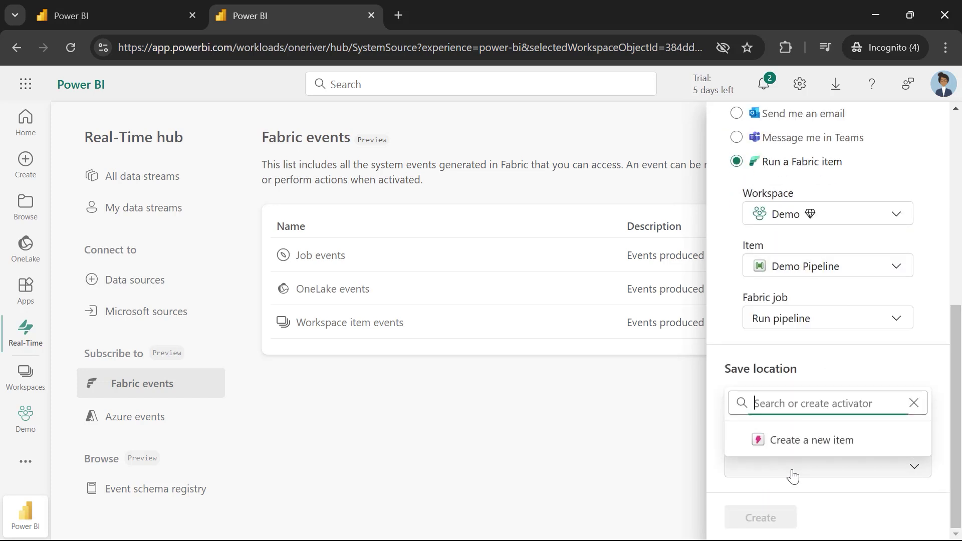
click(807, 448)
click(756, 518)
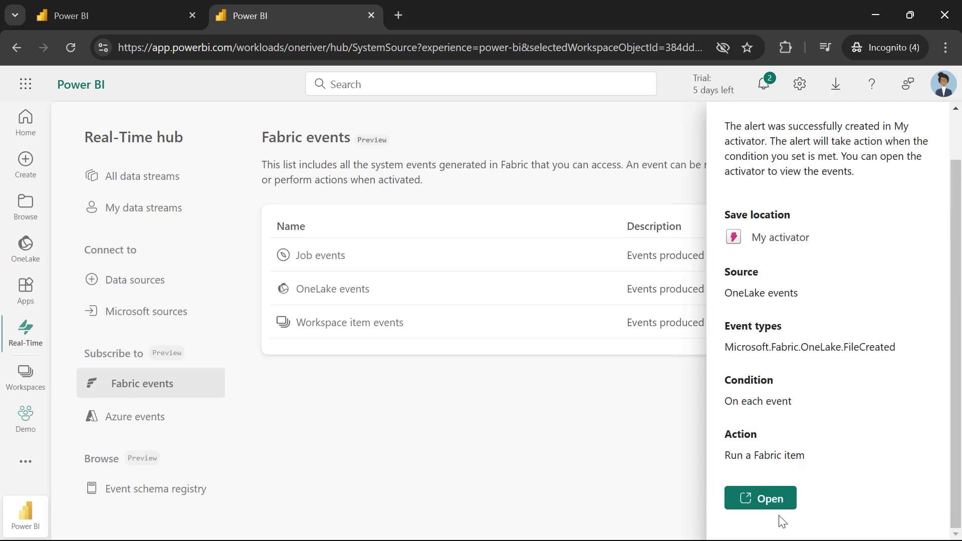
Upload file_1.txt into DemoLakehouse's Files folder using Get data > Upload files
click(140, 14)
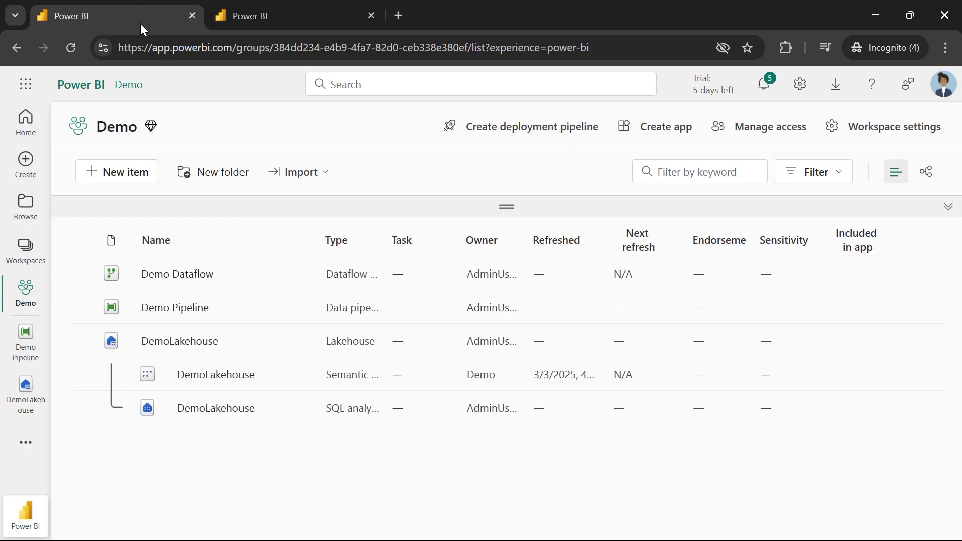
click(181, 342)
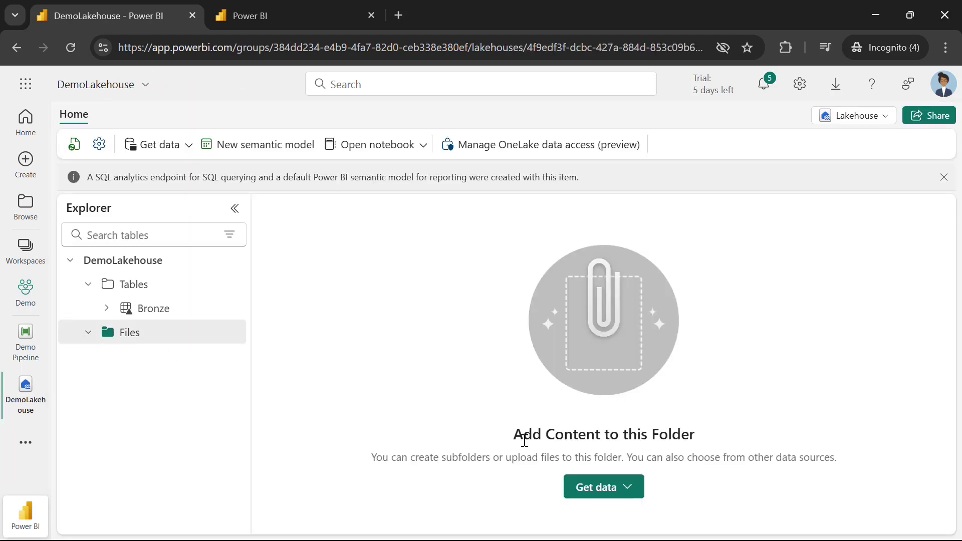
click(601, 487)
click(626, 324)
click(930, 188)
click(399, 124)
click(834, 519)
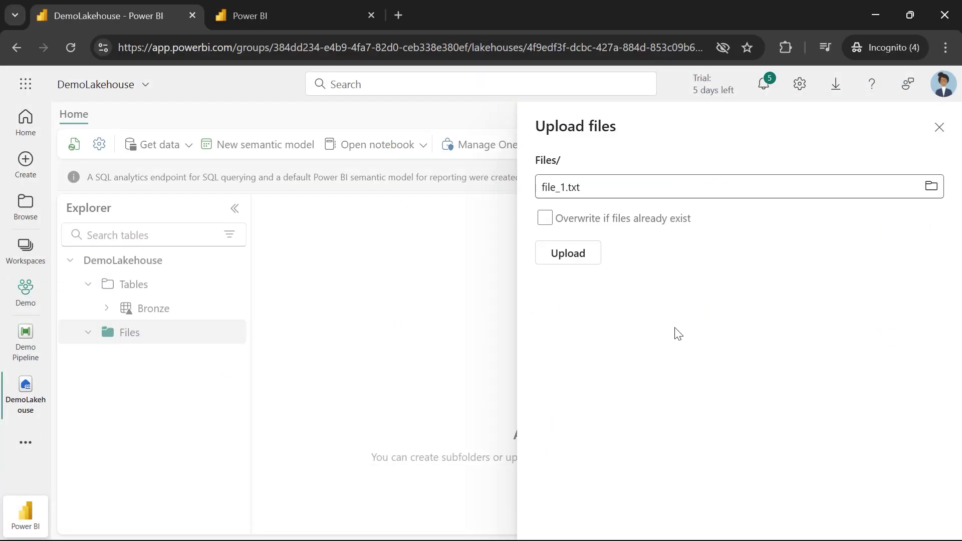
click(573, 254)
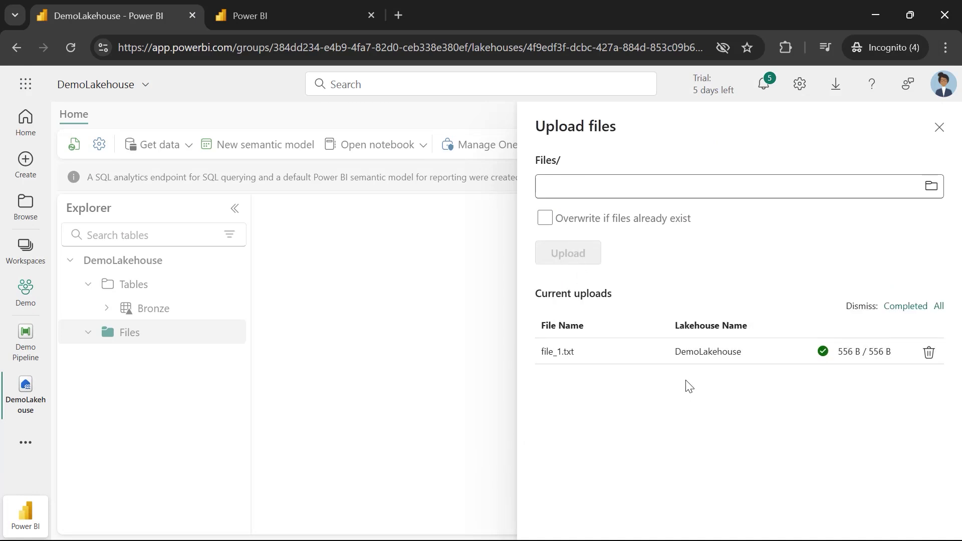
click(938, 128)
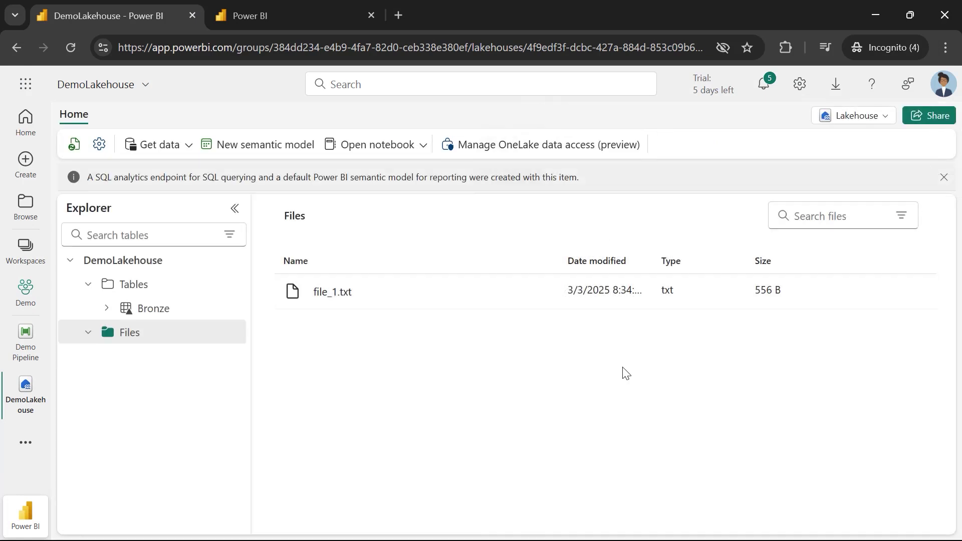
Go to the Monitor hub from the left navigation's more-pages menu
click(27, 443)
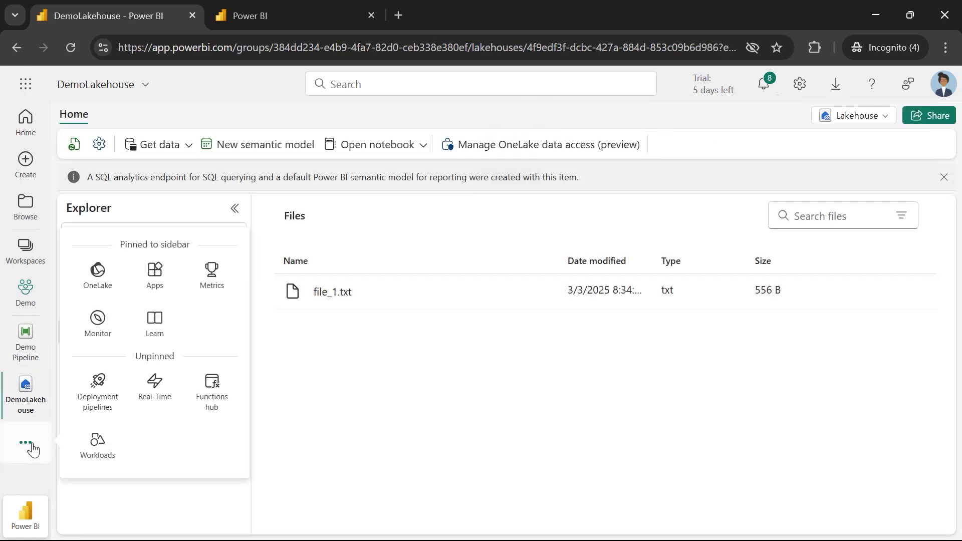
click(112, 326)
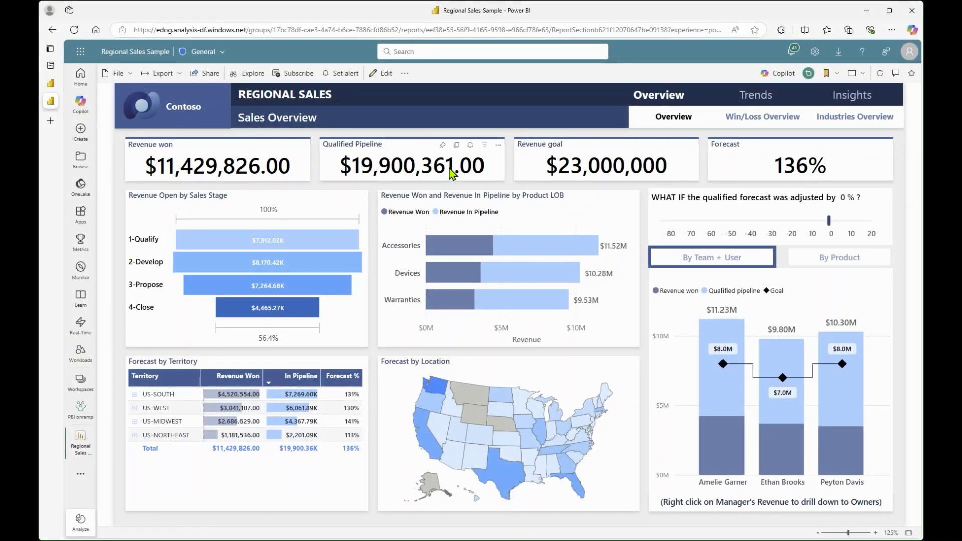
mouse_move(412, 160)
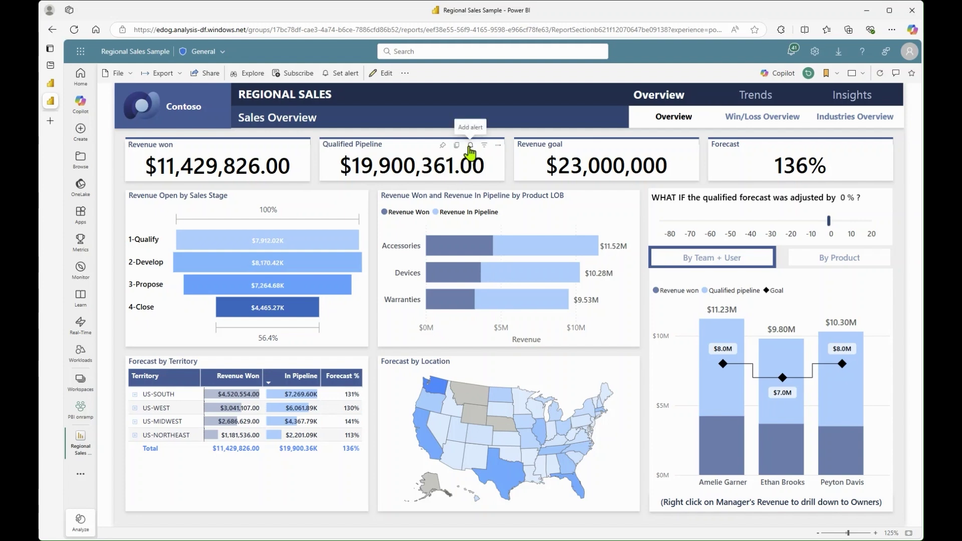
Make the Revenue In Pipeline alert trigger when the value decreases by 10 percent
click(470, 146)
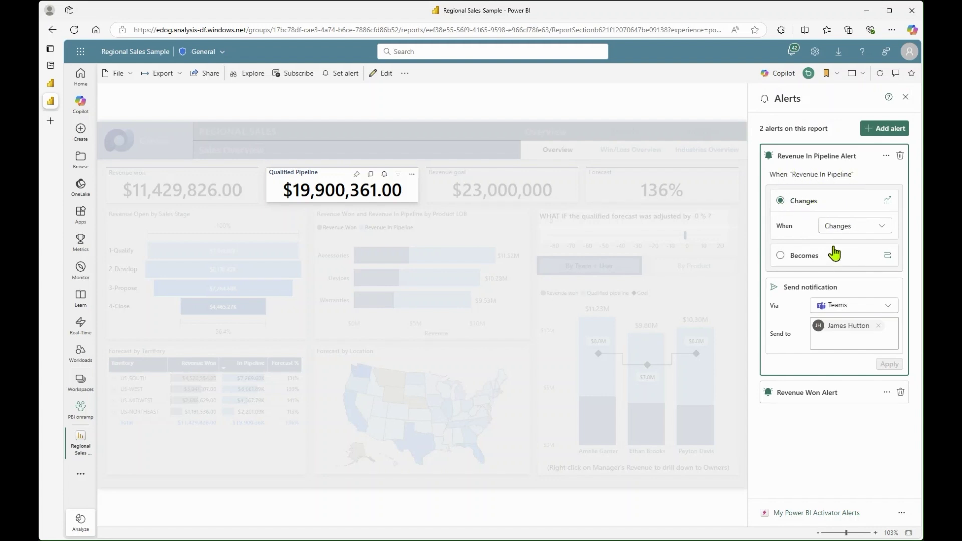
click(836, 227)
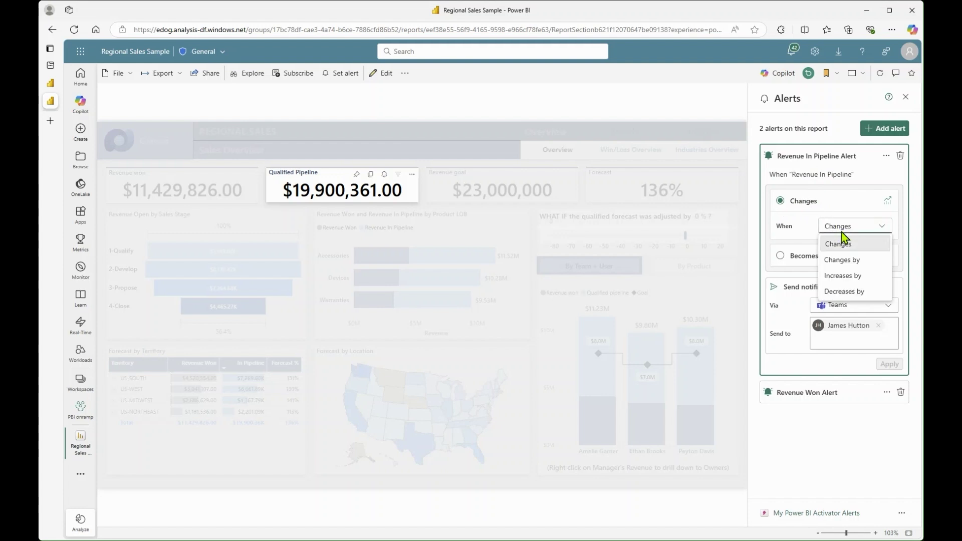
click(859, 291)
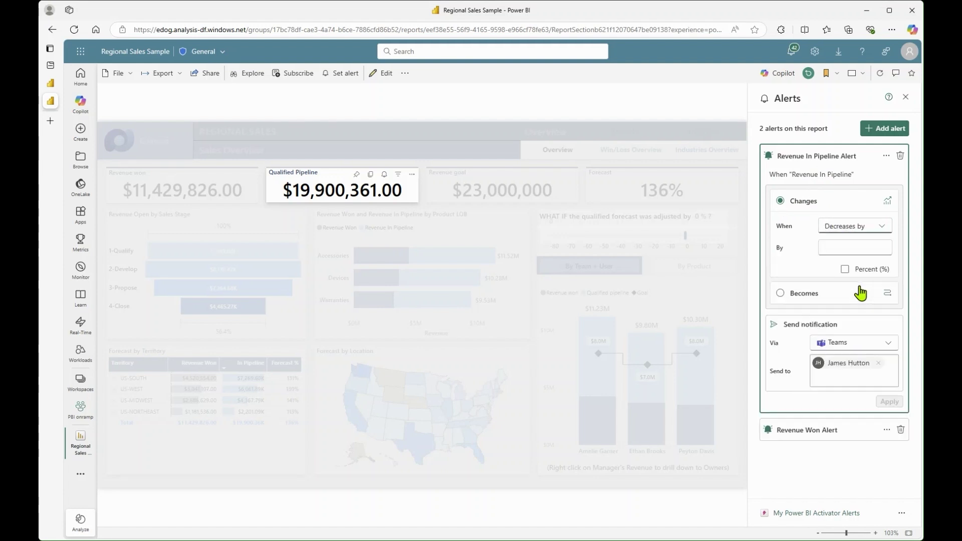
click(840, 252)
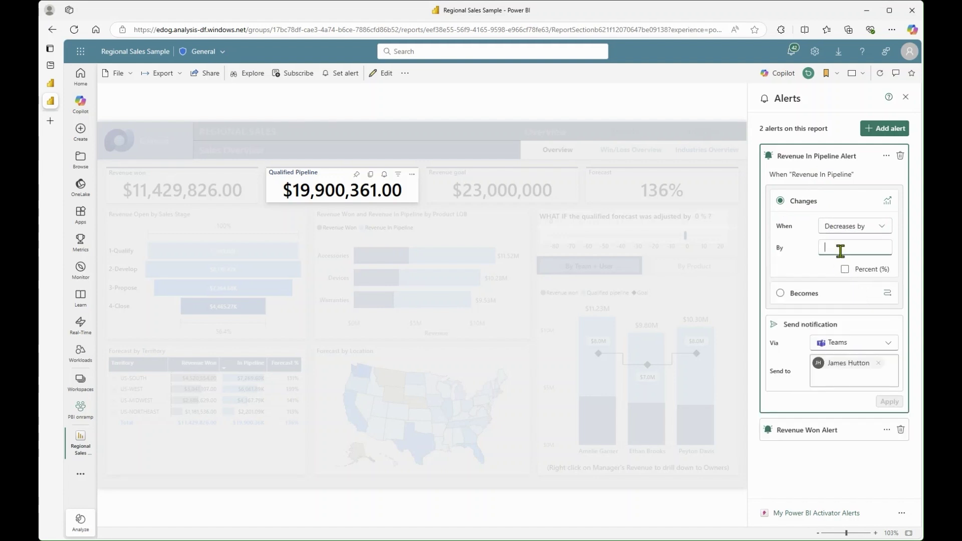
text(10)
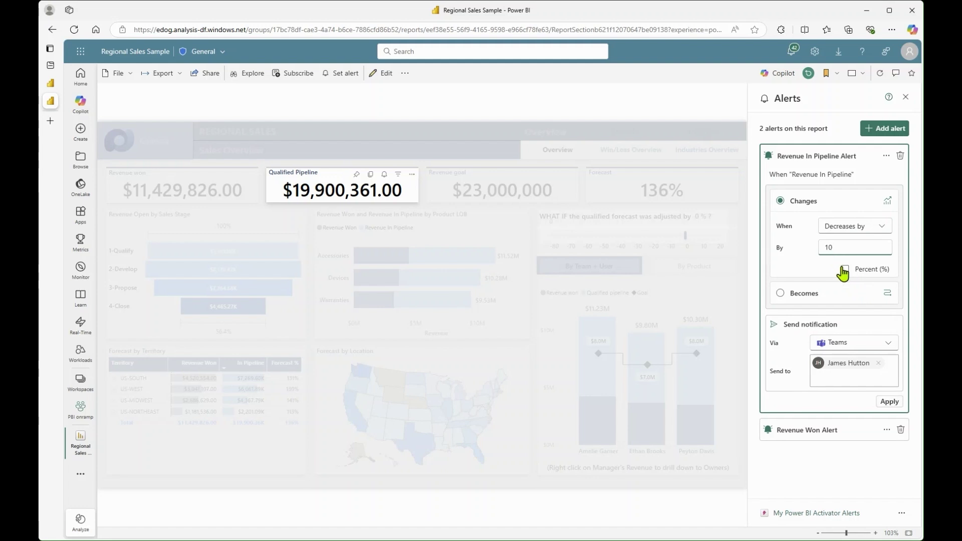
click(844, 269)
Add a notification recipient, switch delivery from Teams to email, and apply the settings
click(879, 375)
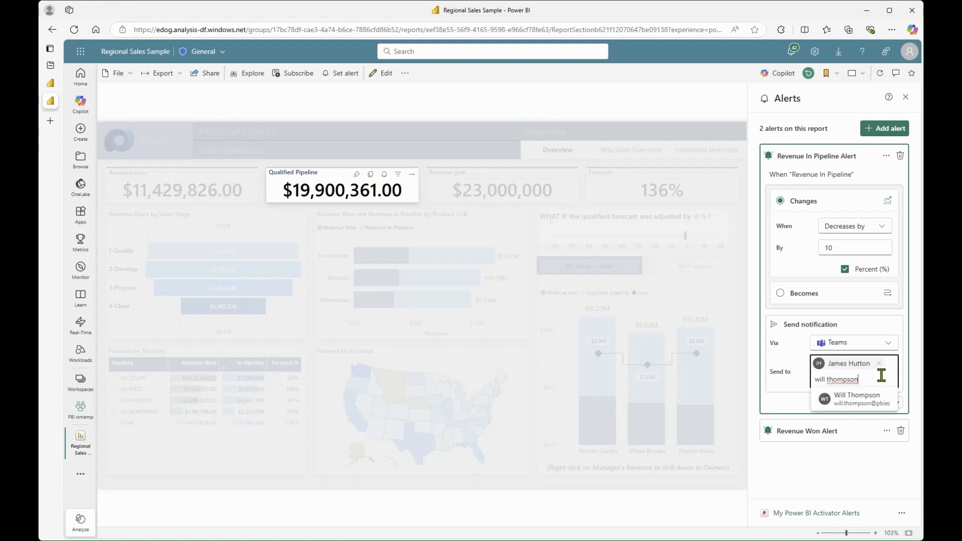
click(854, 410)
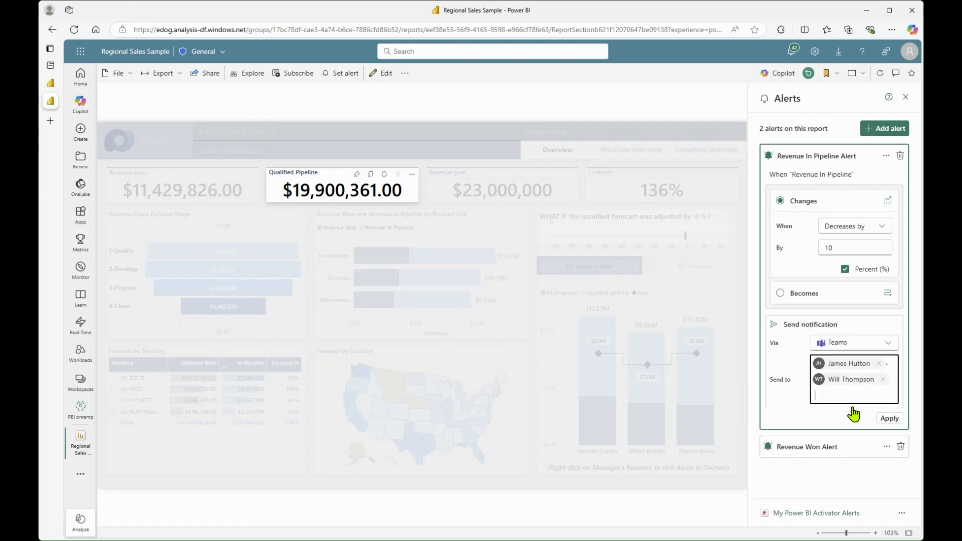
click(857, 344)
click(838, 369)
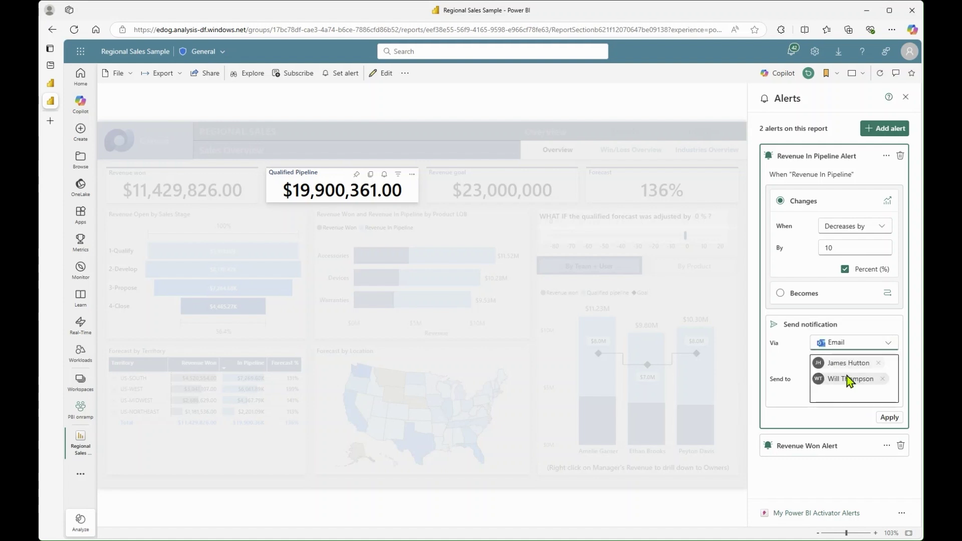
click(886, 420)
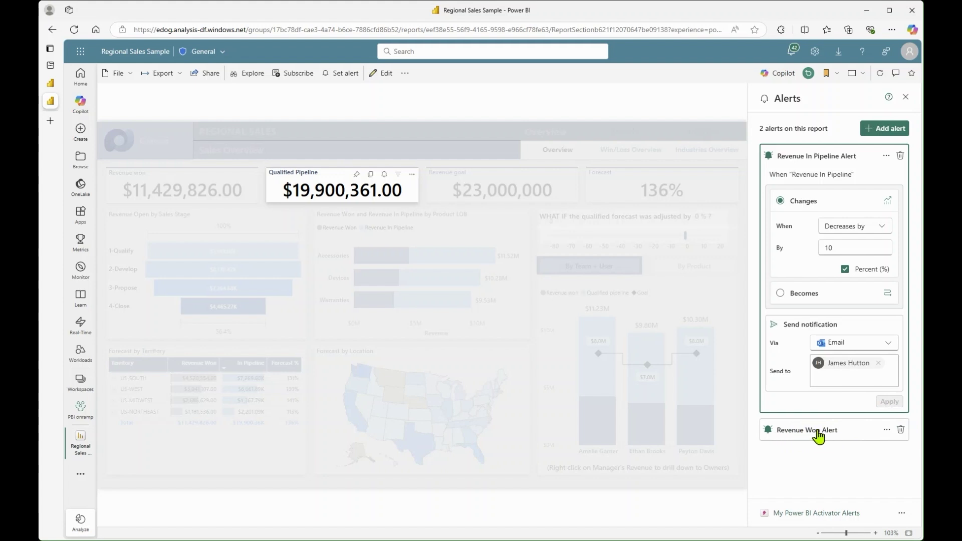
Set the Revenue Won Alert to fire when revenue becomes less than 1000000
click(803, 434)
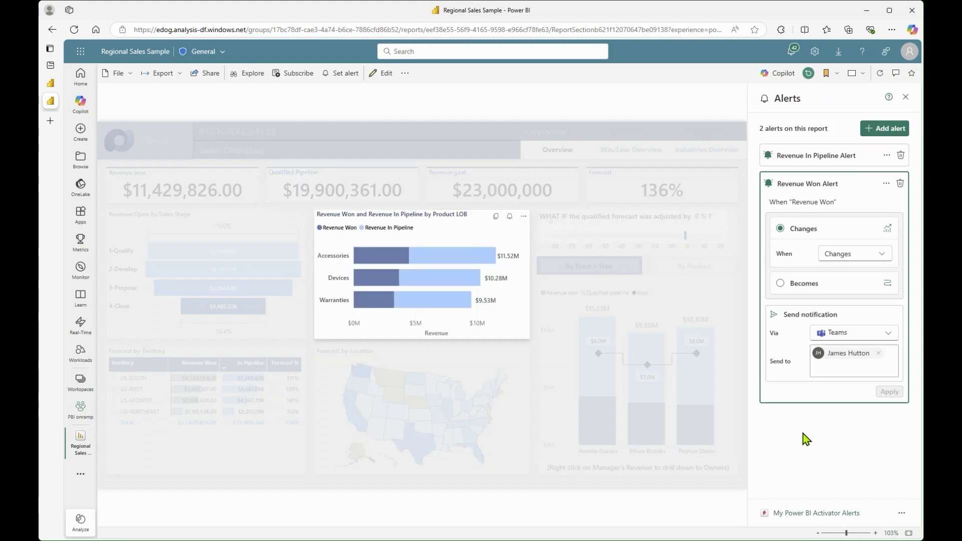
click(824, 283)
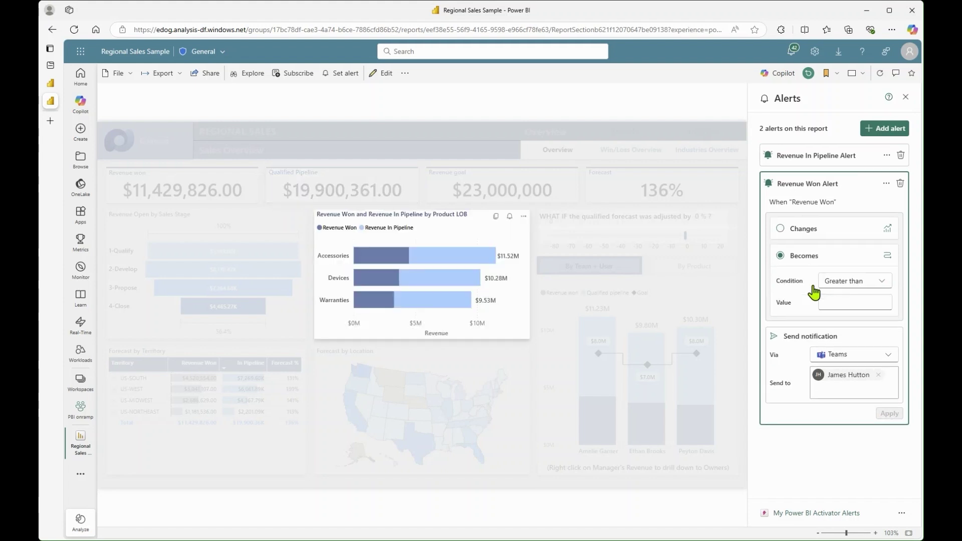
click(844, 286)
click(853, 336)
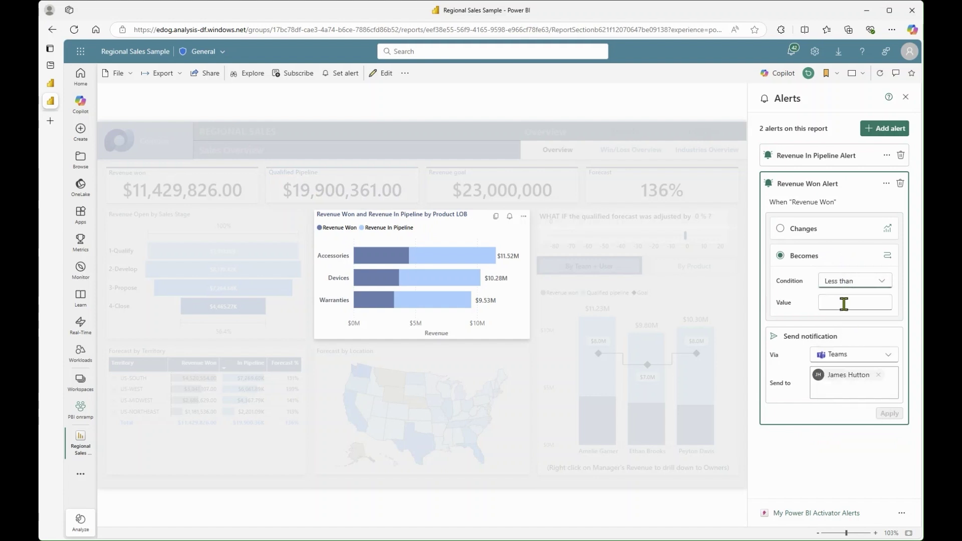
click(843, 303)
text(1000000)
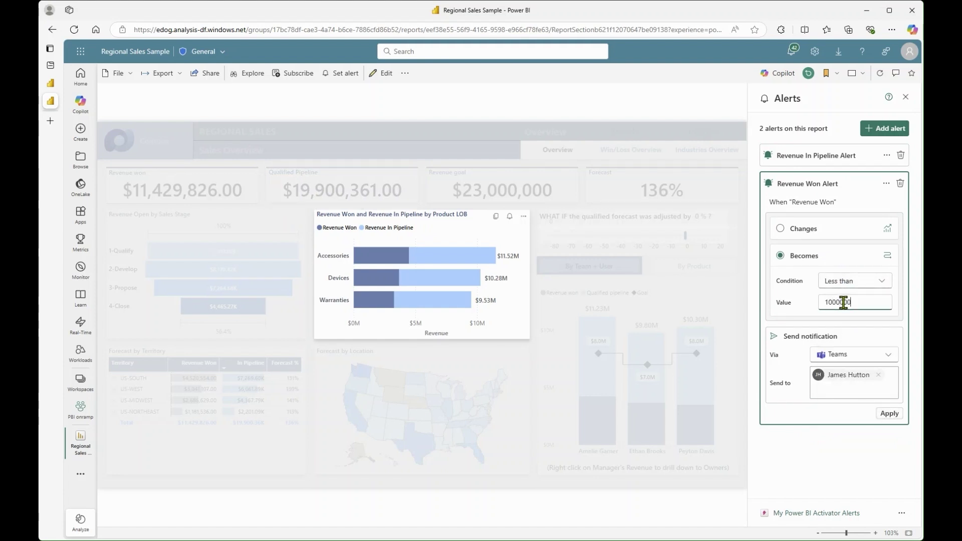
click(889, 414)
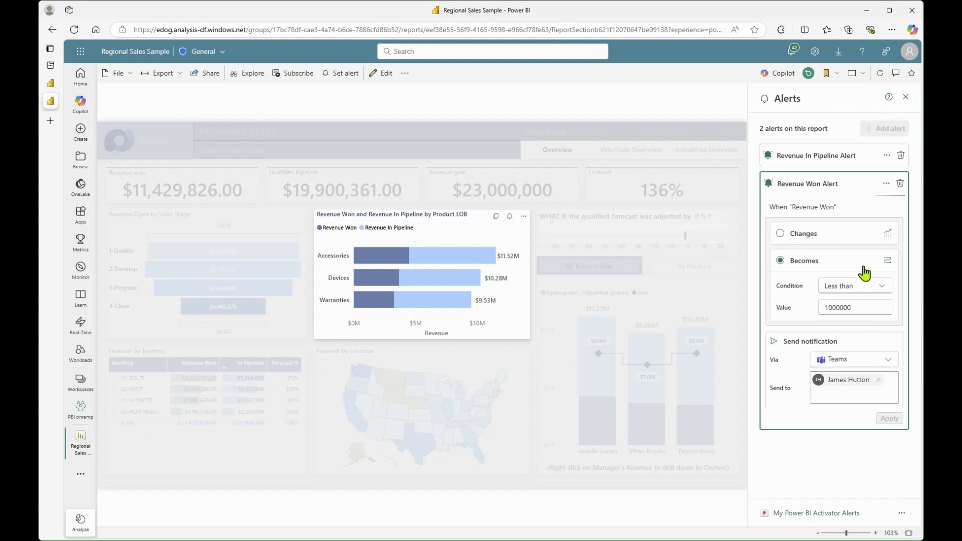
Review the Revenue Won Alert's details, then delete the alert
click(886, 184)
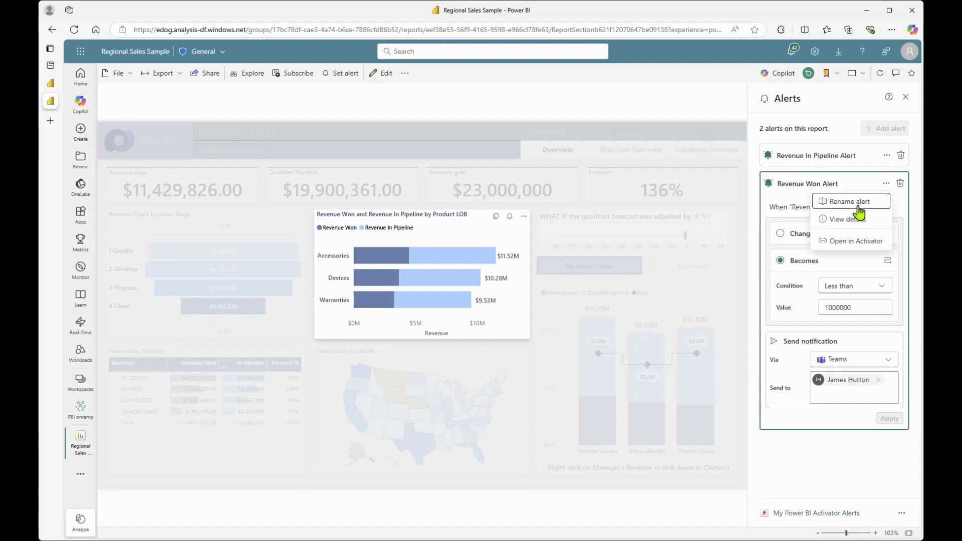
click(831, 220)
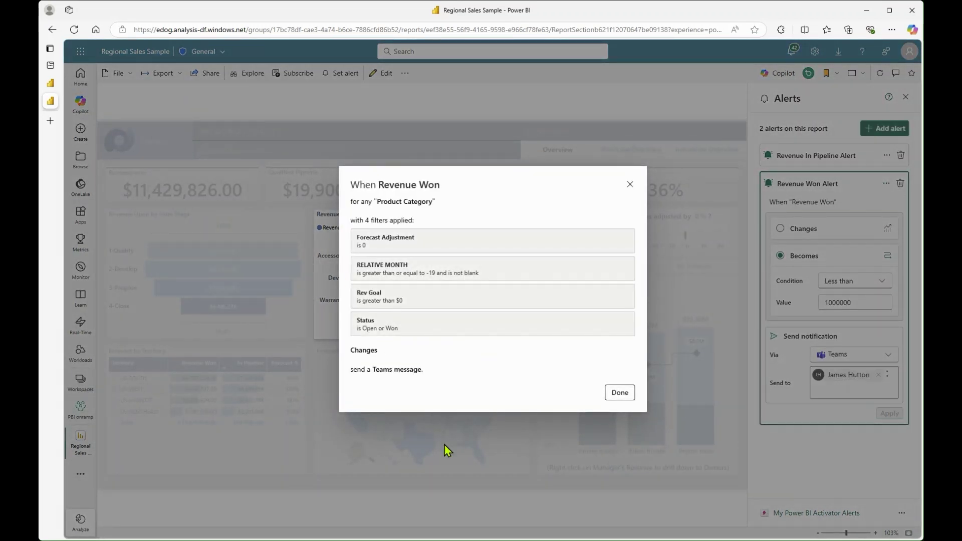
click(613, 393)
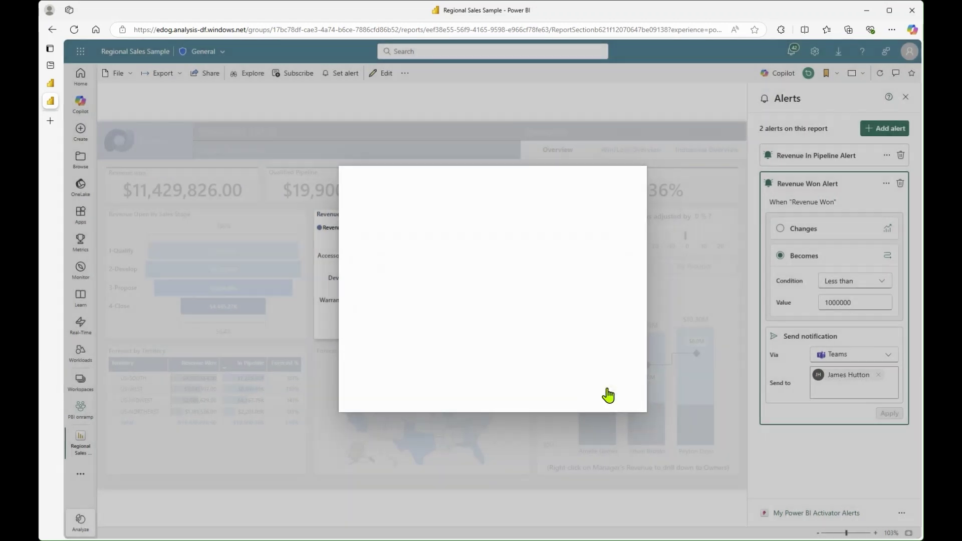
click(886, 183)
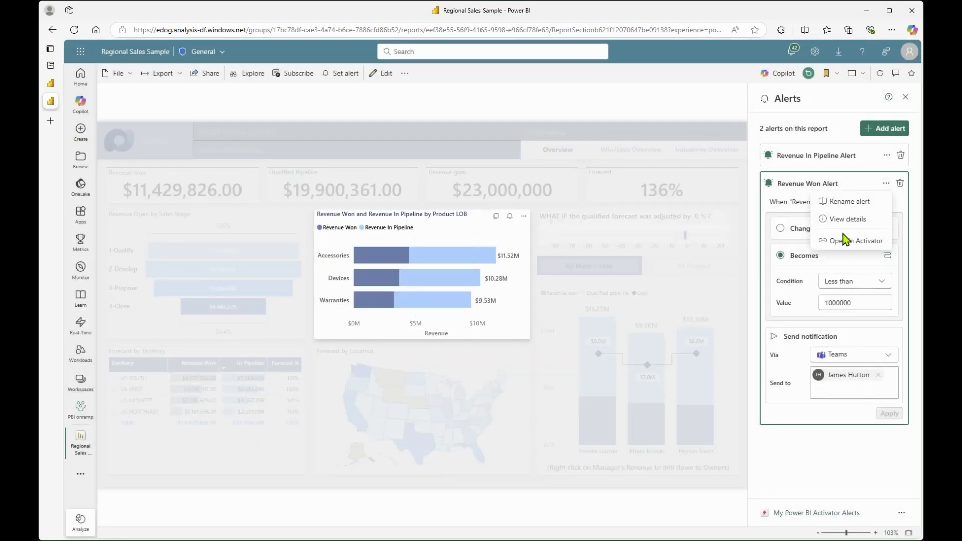
click(864, 184)
click(900, 185)
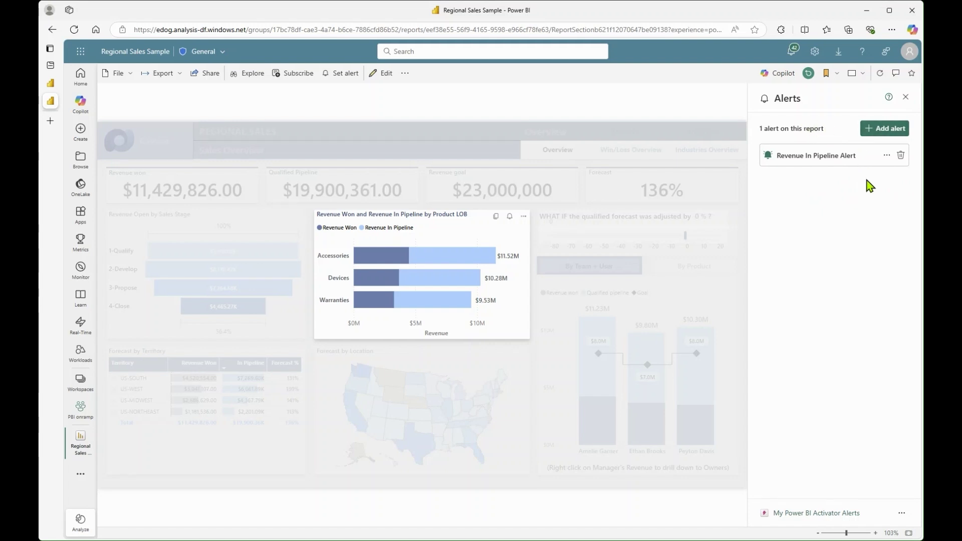
Add an alert on the Revenue Open measure from the Revenue Open by Sales Stage visual
click(888, 130)
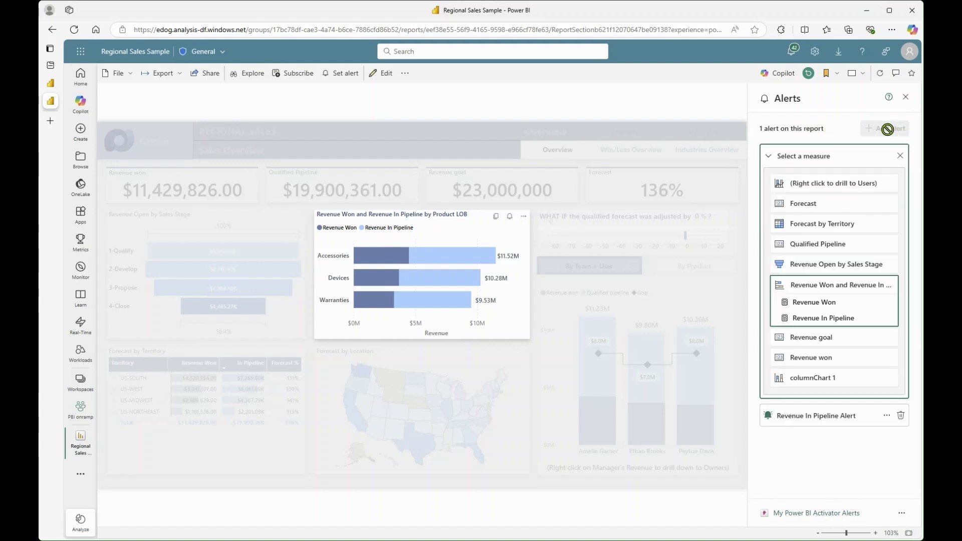
click(826, 184)
click(819, 251)
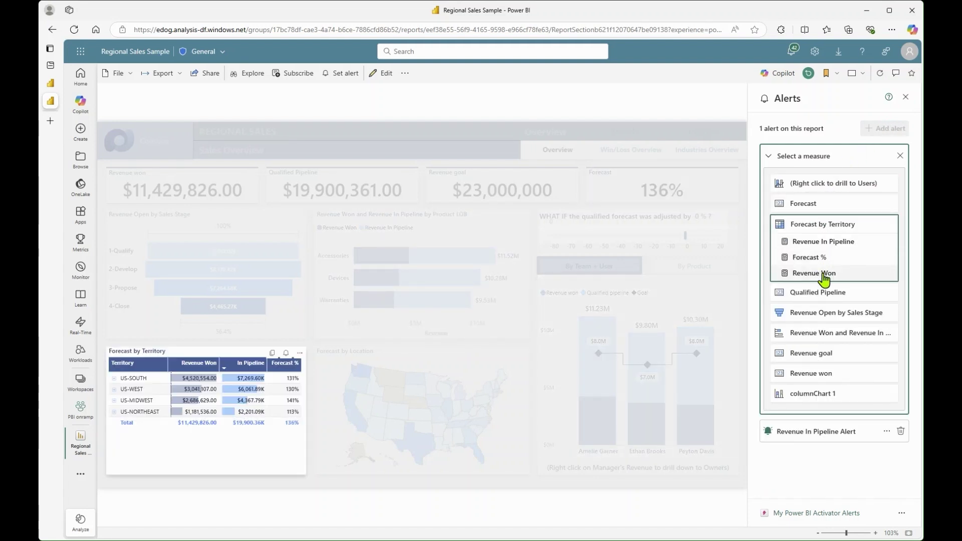
click(823, 307)
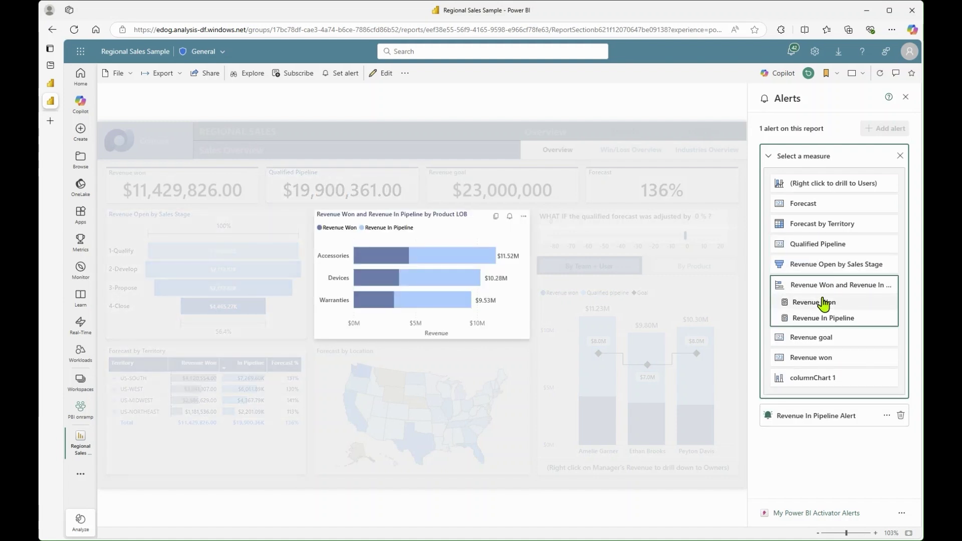
click(823, 355)
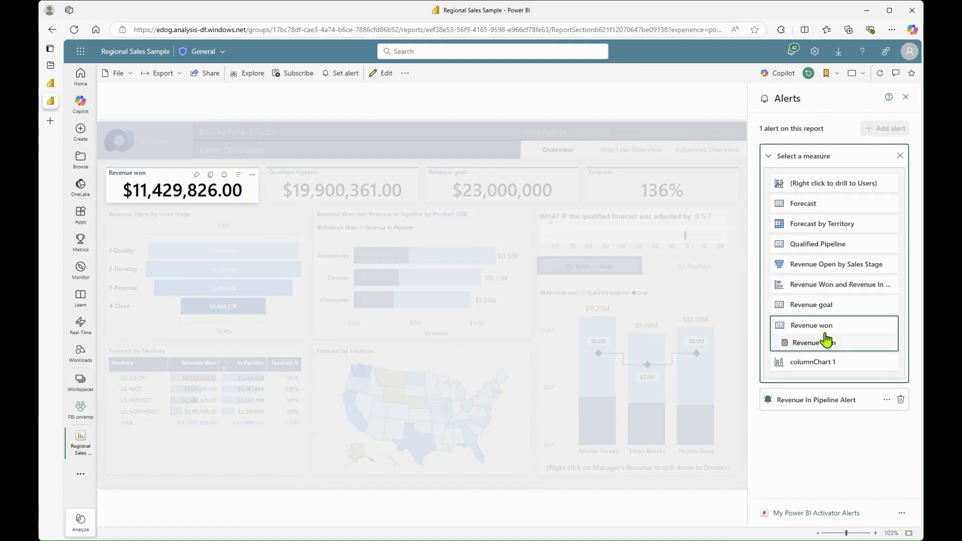
click(822, 359)
click(821, 267)
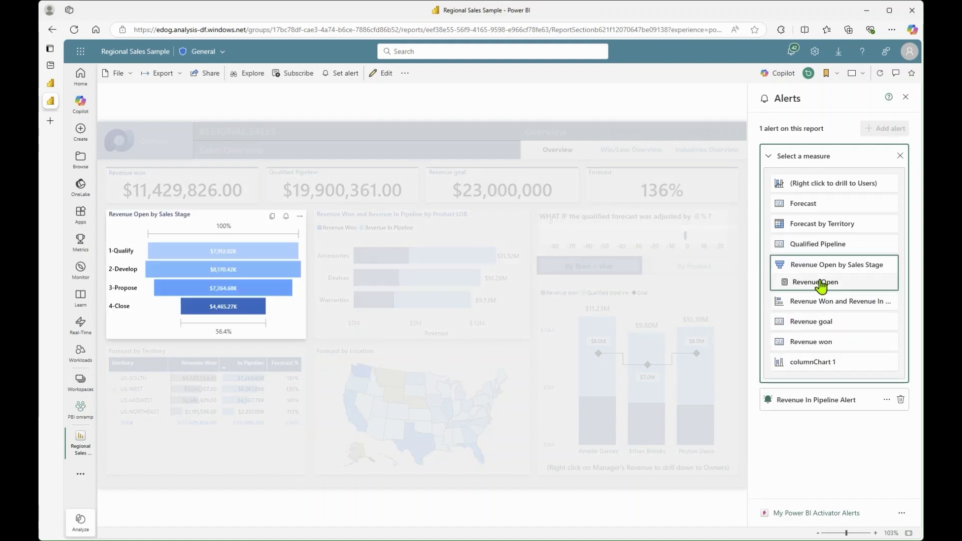
click(819, 284)
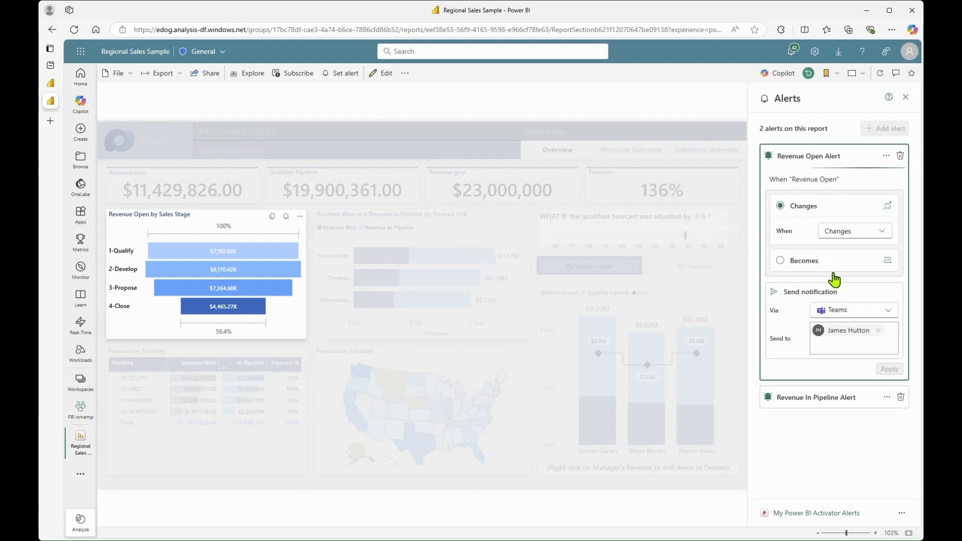